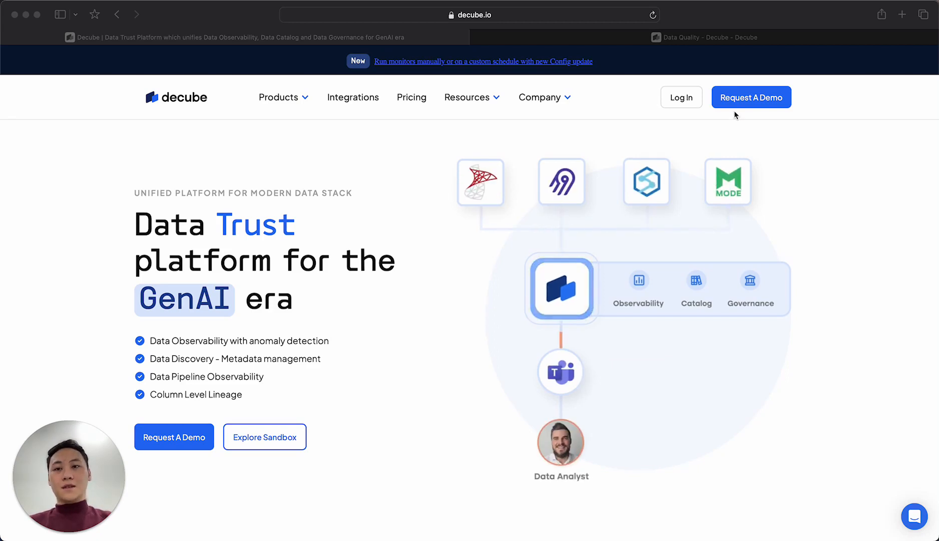
Switch to the Decube Data Quality page and review the breakdown of all incident types
left_click(706, 44)
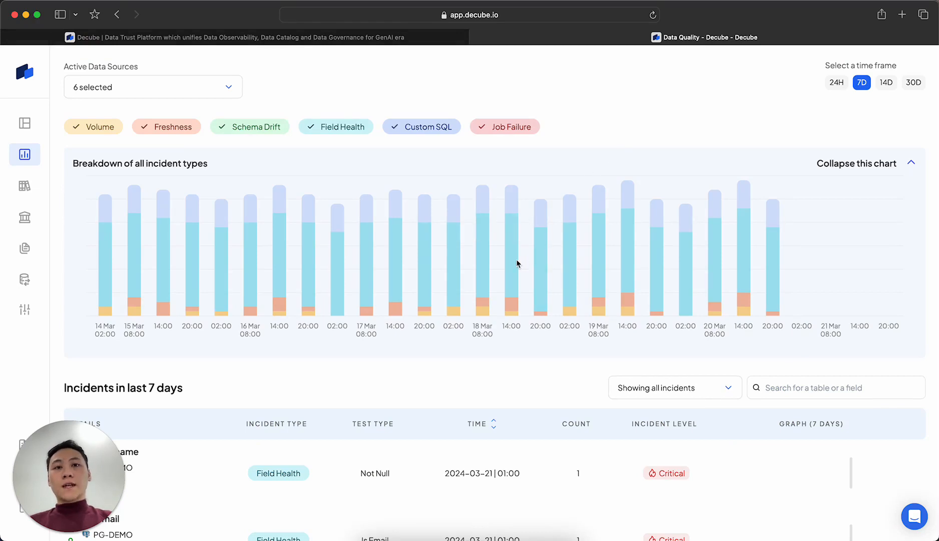
mouse_move(516, 263)
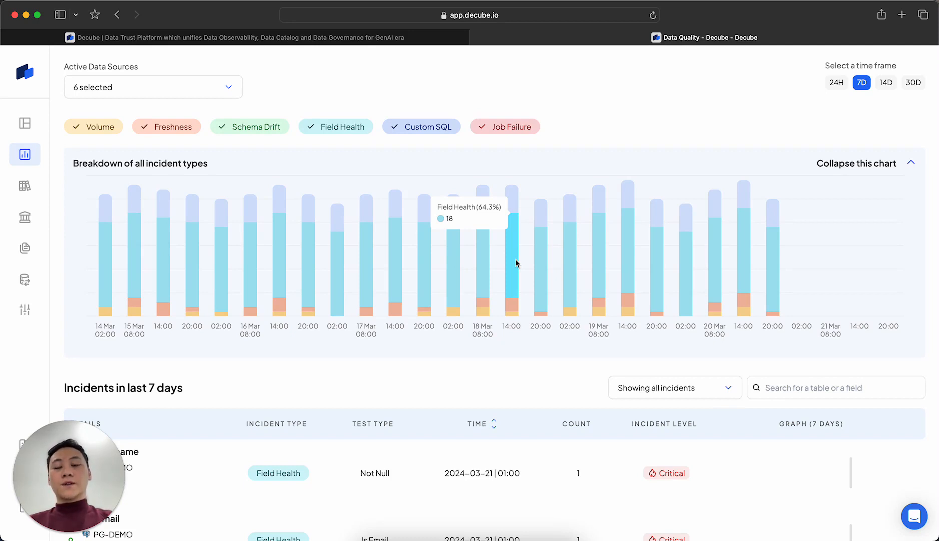
Open the Sale Report asset from the catalog and expand its lineage both downstream and upstream
left_click(26, 186)
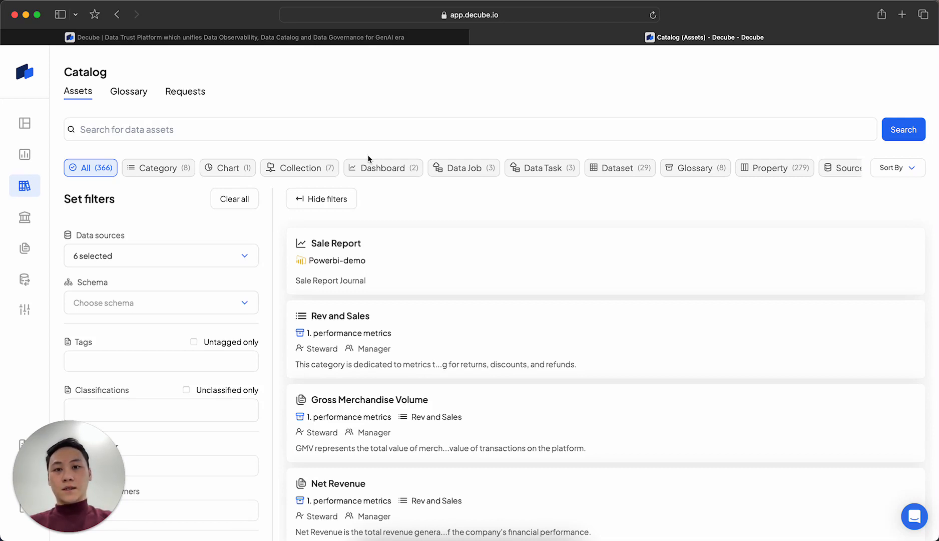
left_click(335, 258)
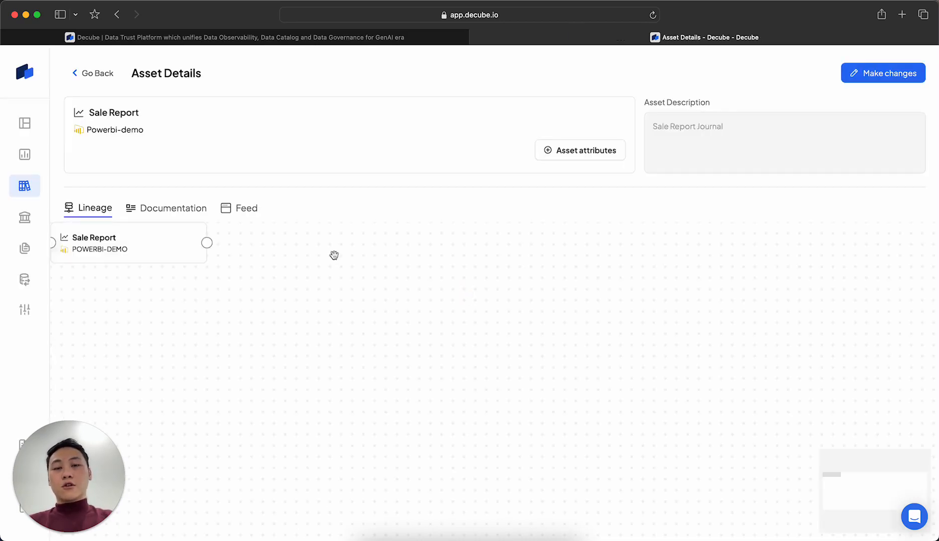
left_click_drag(533, 319, 581, 336)
scroll(547, 325, "up", 5)
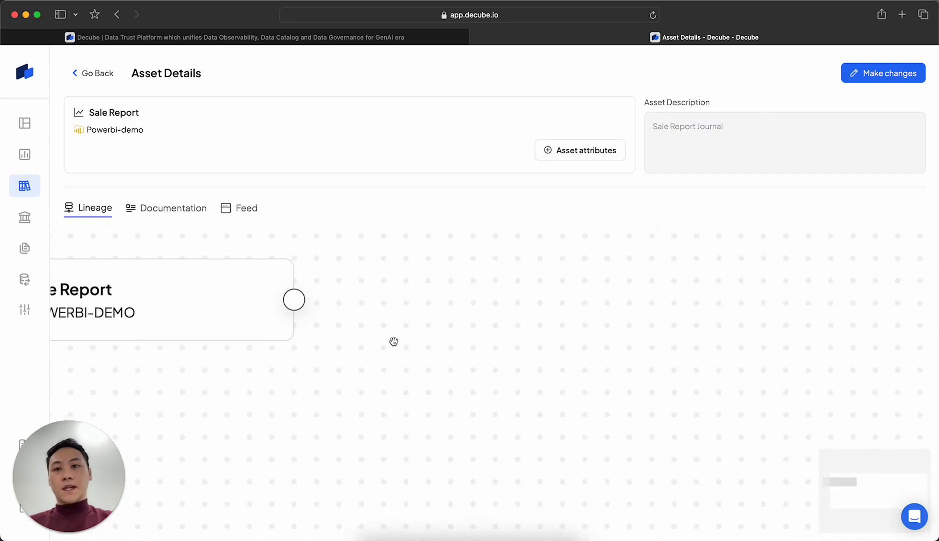
left_click_drag(388, 367, 593, 410)
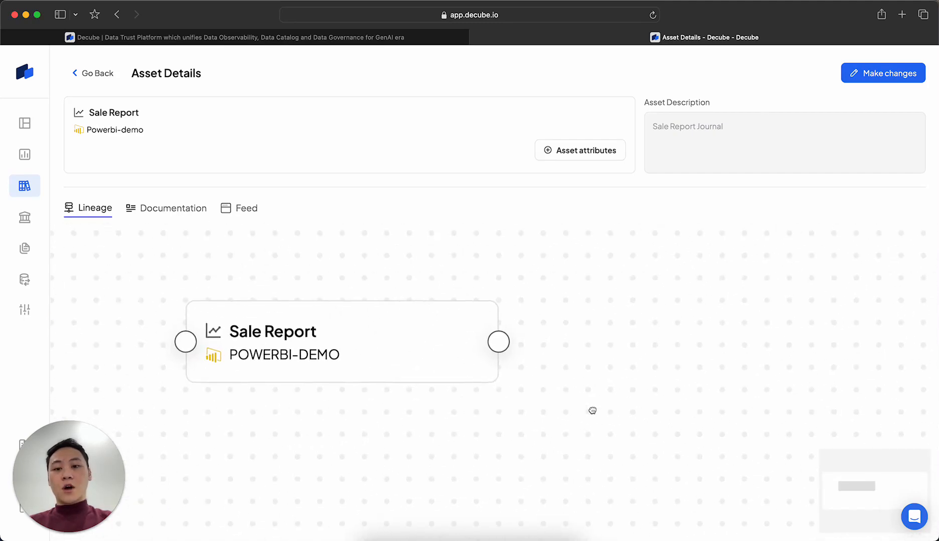
left_click(502, 347)
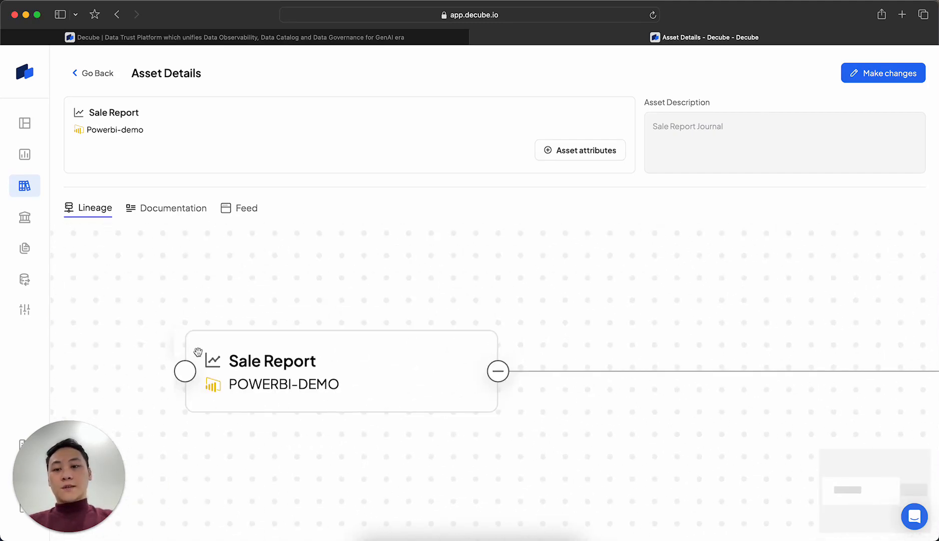
left_click(185, 374)
scroll(185, 373, "down", 5)
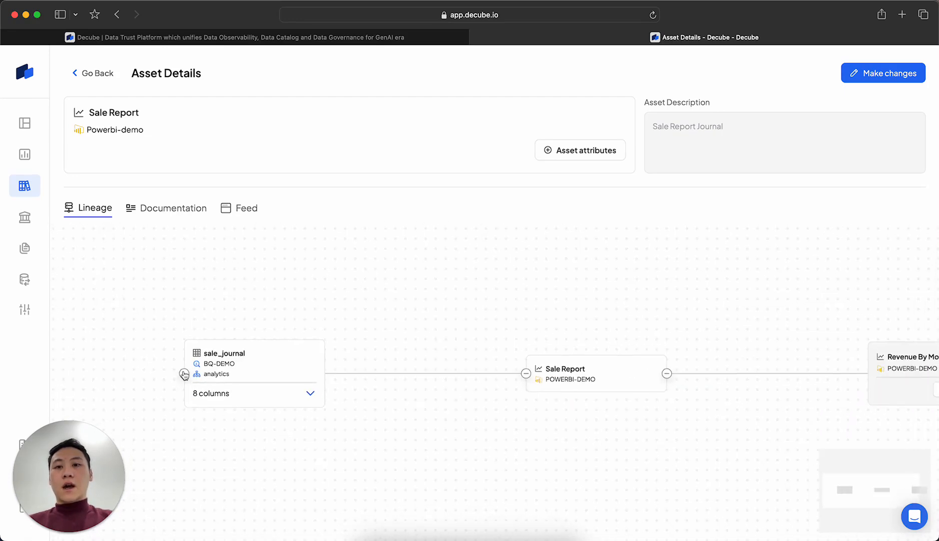
Look through the catalog's Glossary, the Data Governance classification policies and the Data Recon page
left_click(103, 74)
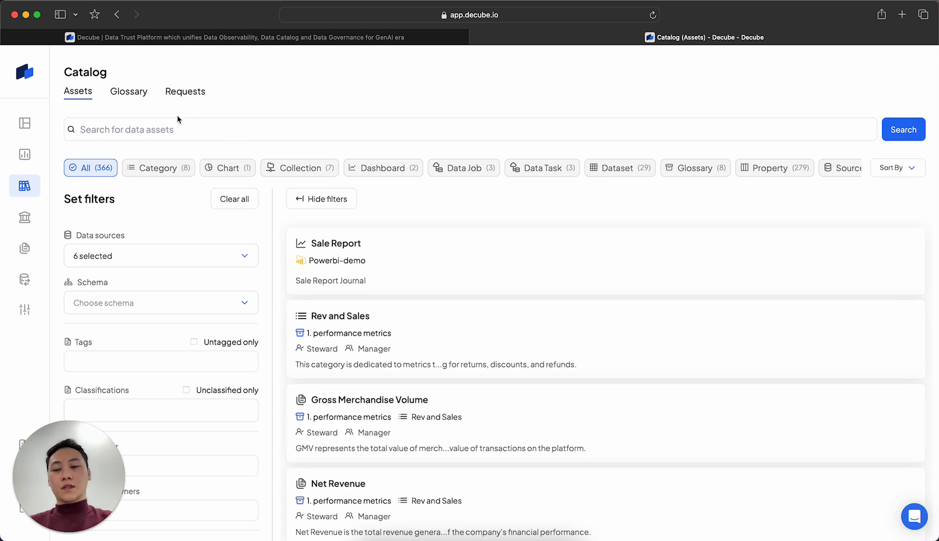
left_click(123, 96)
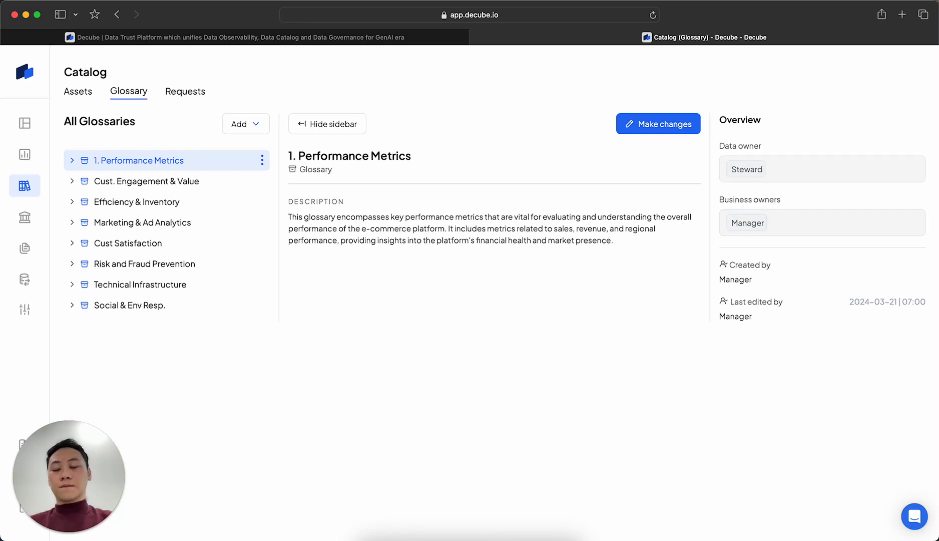
left_click(25, 225)
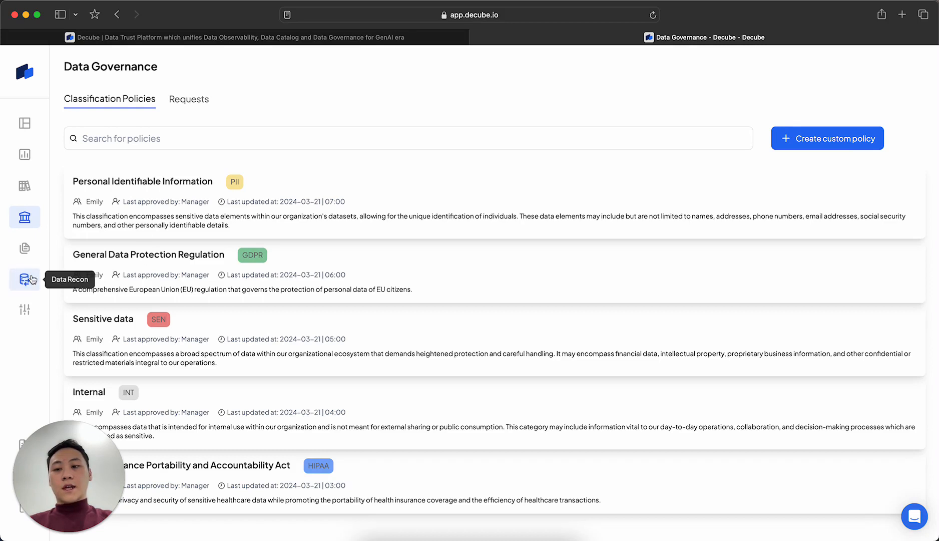
left_click(32, 279)
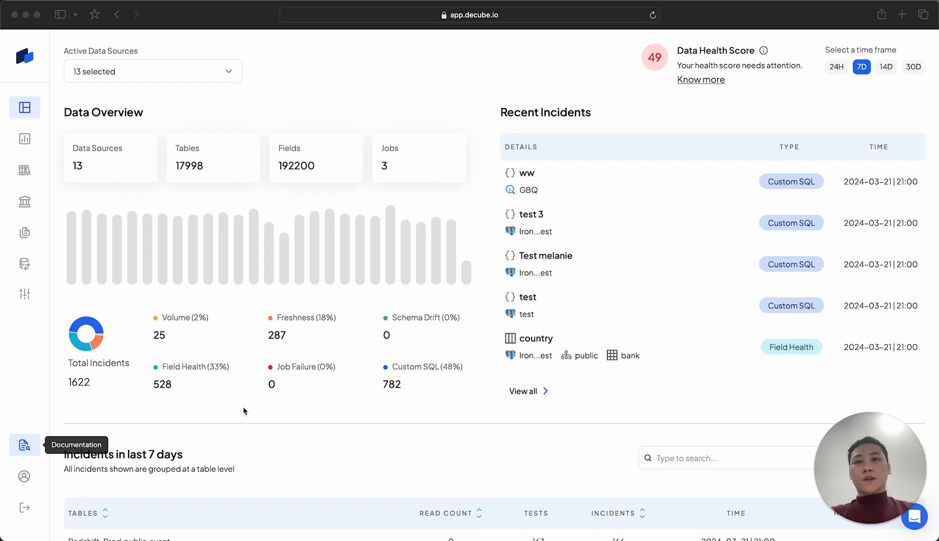
Open the scheduled Volume monitoring setup for the lineage table of the Decube Prod source
left_click(27, 297)
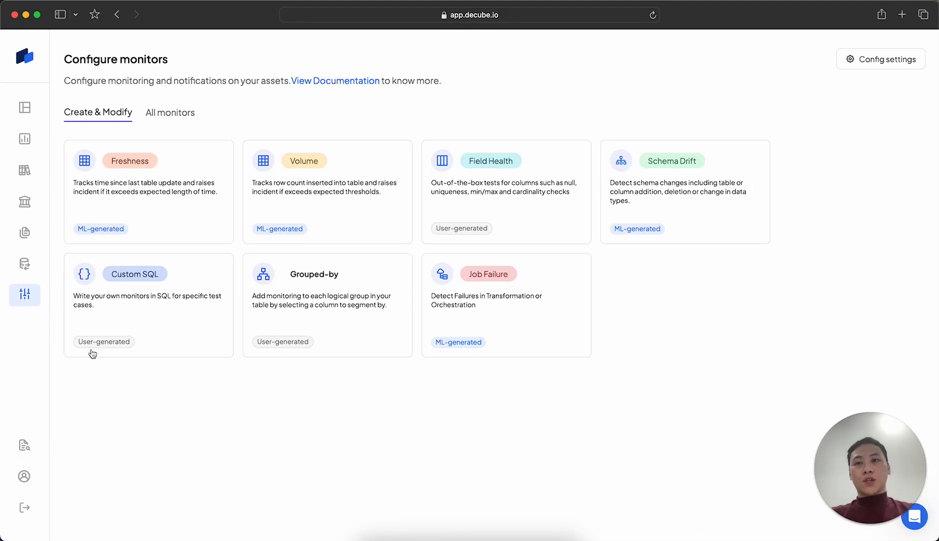
left_click(279, 179)
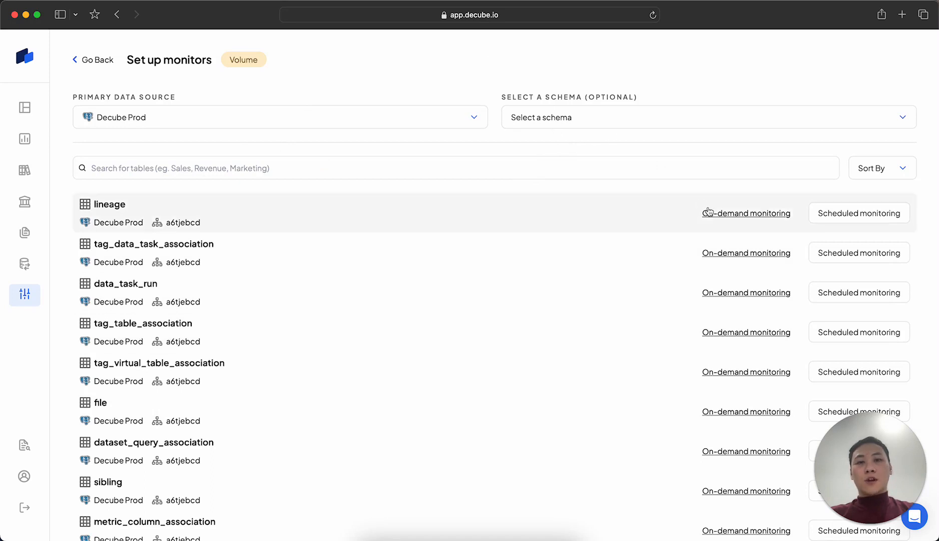
left_click(838, 215)
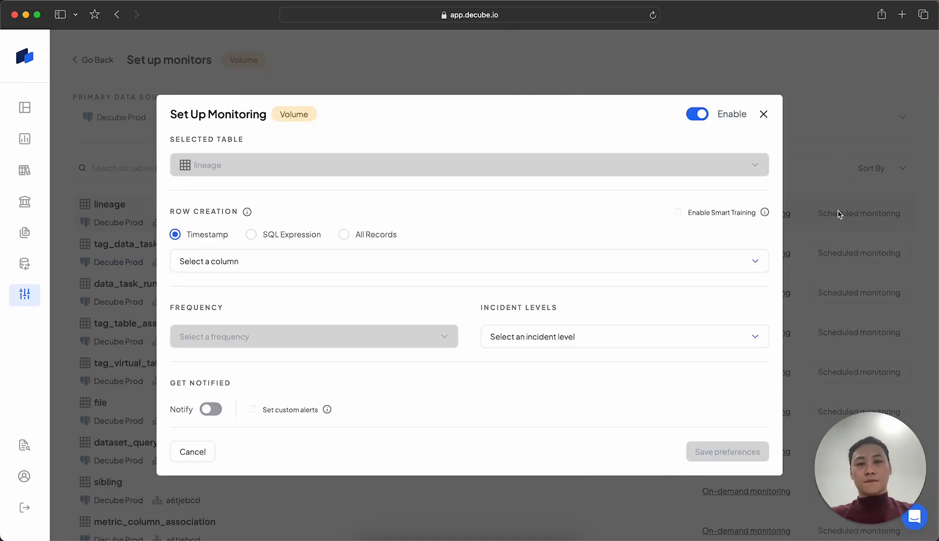
left_click(247, 270)
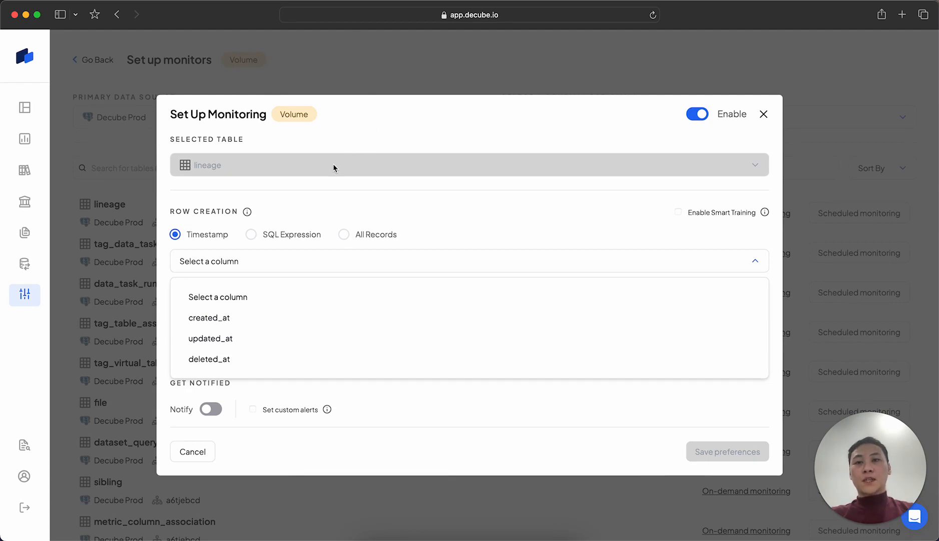
left_click(283, 235)
left_click(283, 265)
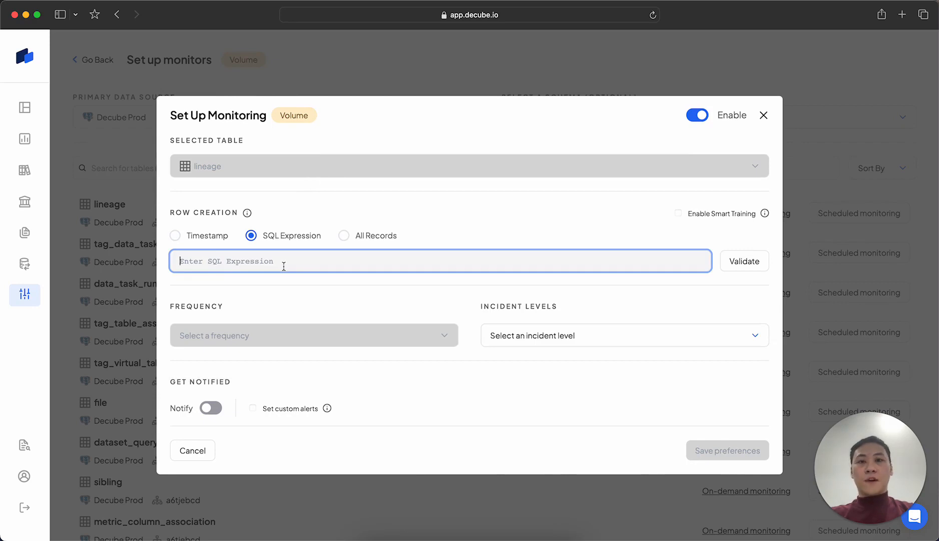
key("super+v")
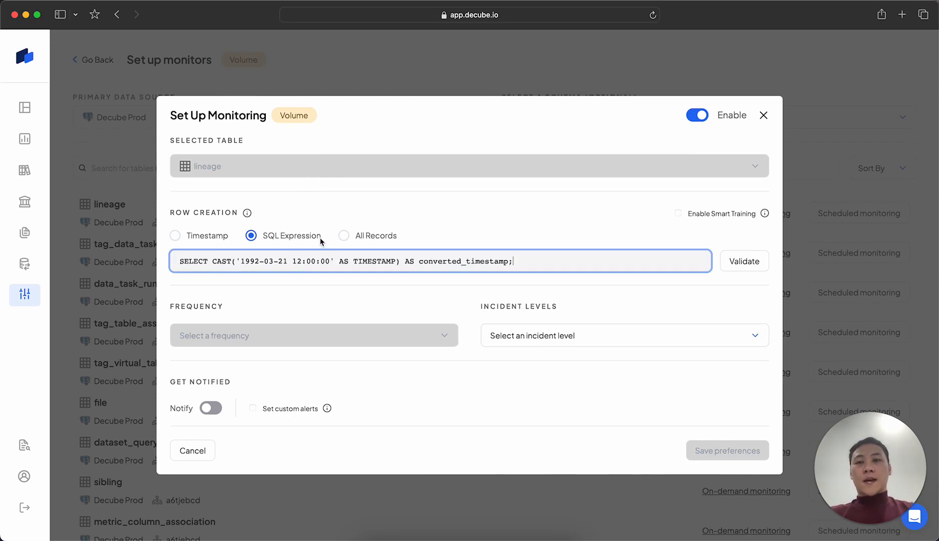
left_click(351, 236)
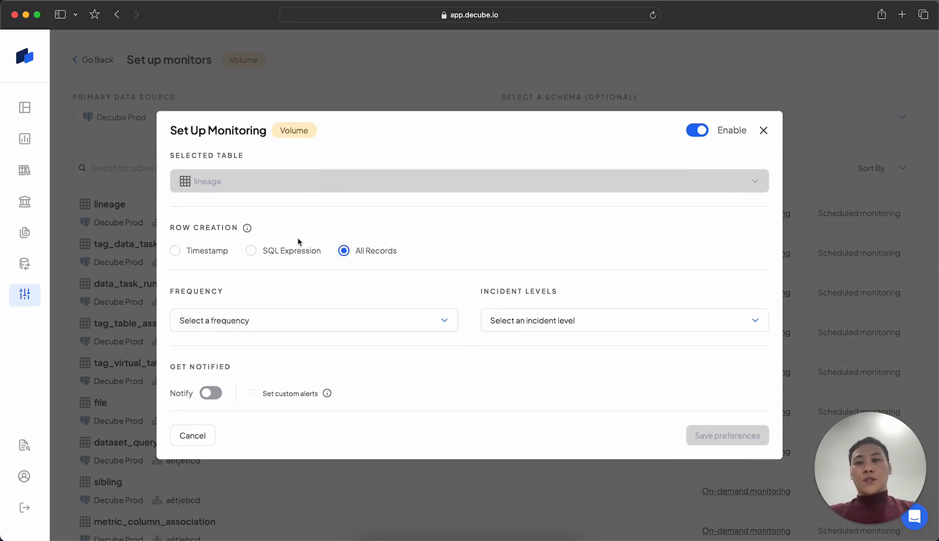
Set row creation to Timestamp using the created_at column, and enable smart training
left_click(197, 256)
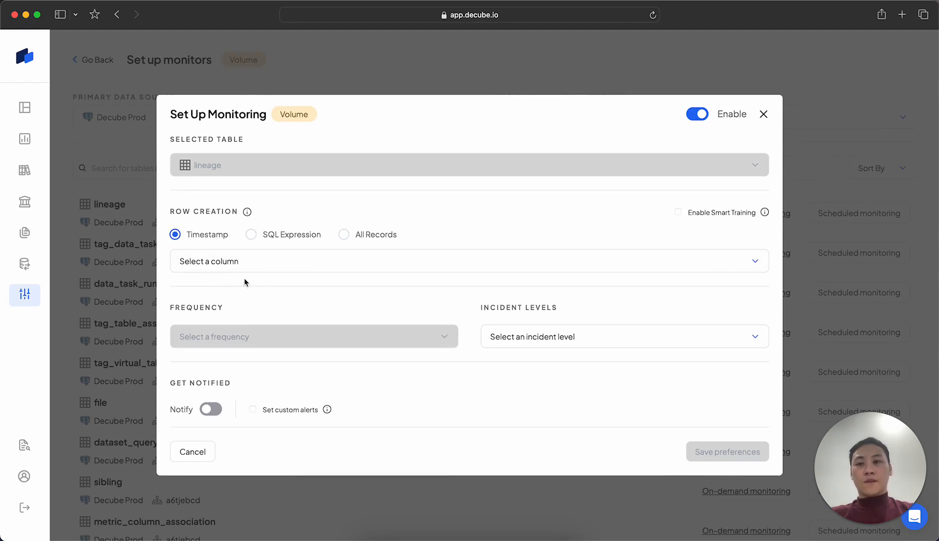
left_click(272, 270)
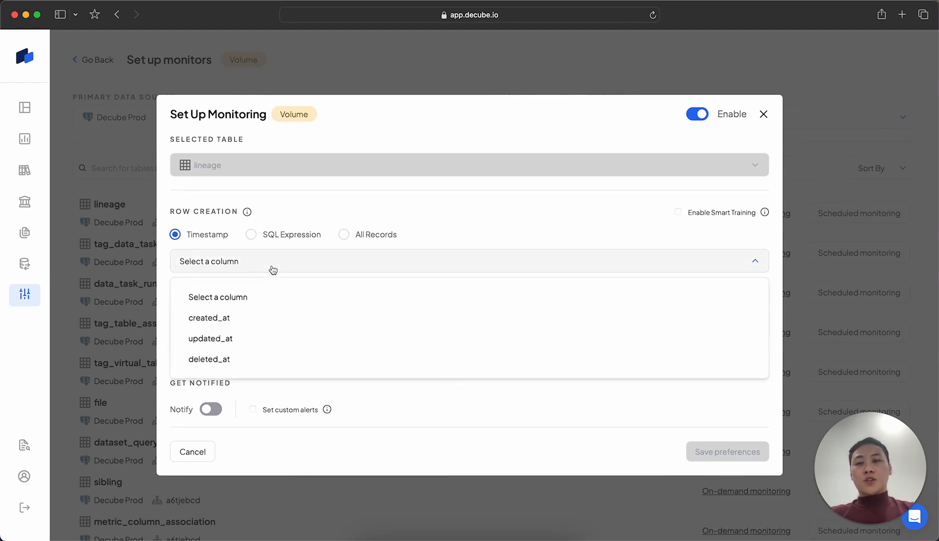
left_click(244, 321)
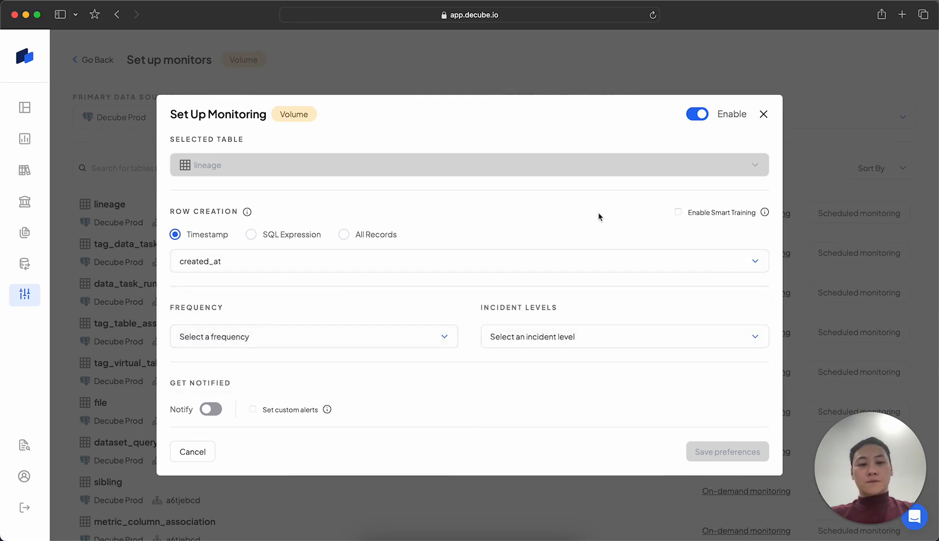
left_click(678, 212)
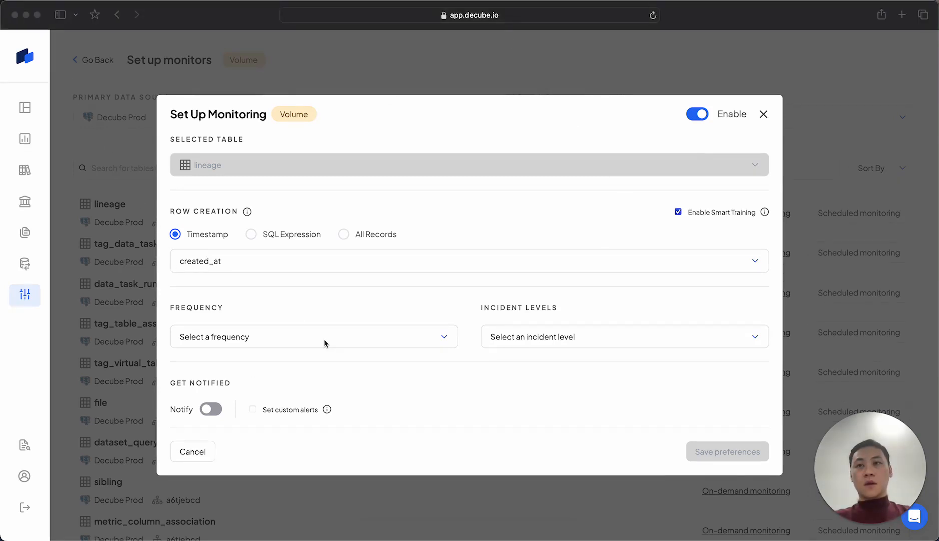
Review the frequency and incident level choices available for the volume monitor
left_click(324, 343)
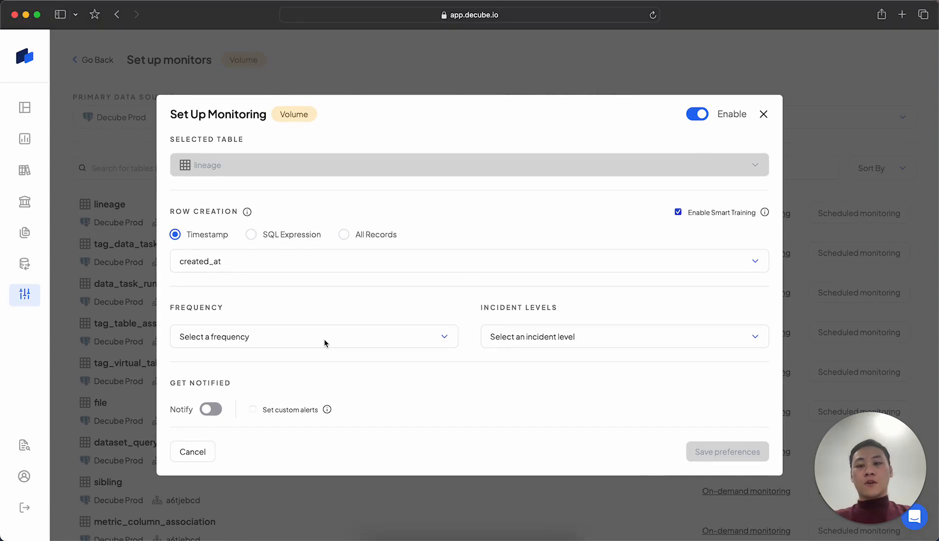
left_click(324, 342)
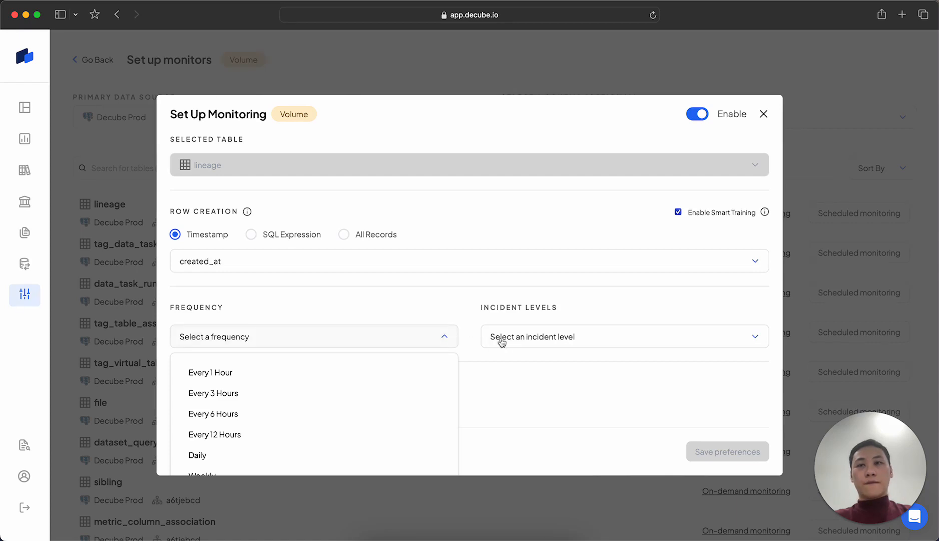
left_click(529, 342)
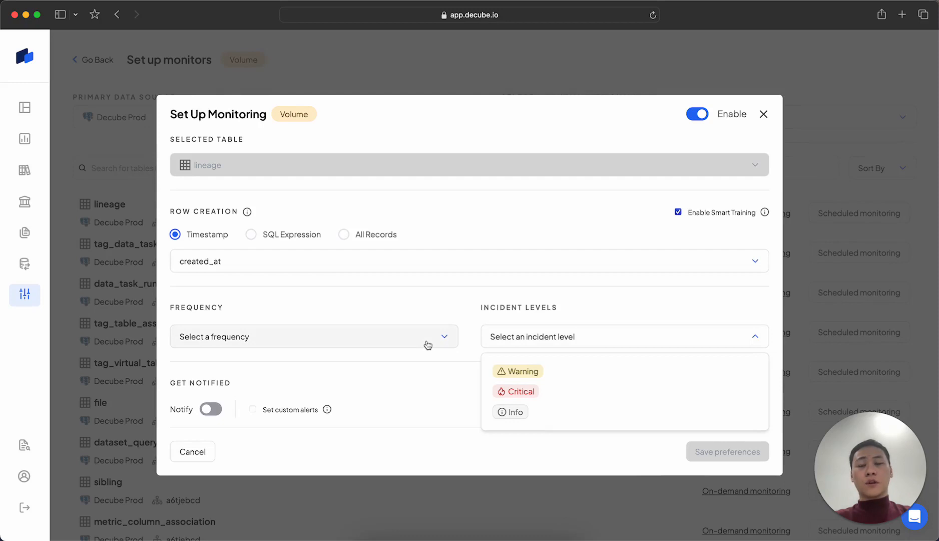
Turn on notifications for the volume monitor and enable custom alerts
left_click(214, 410)
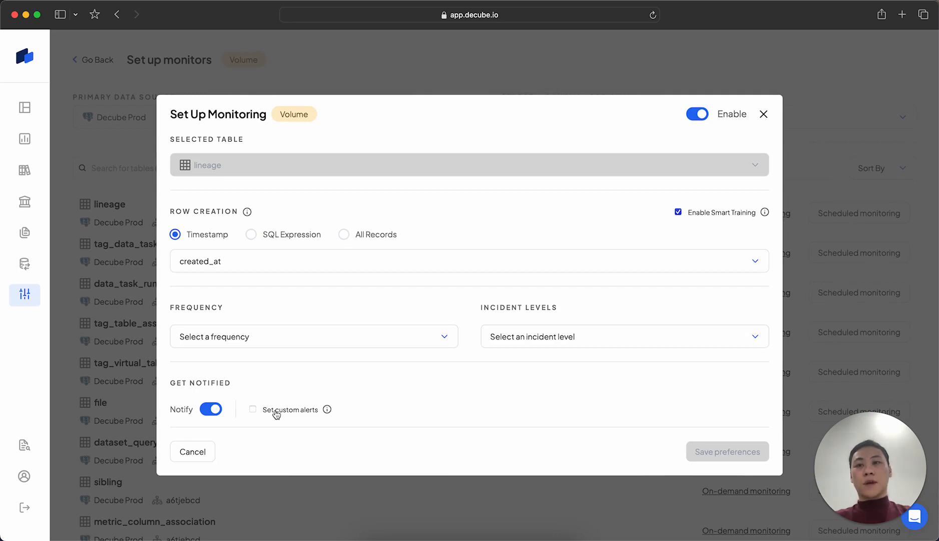
left_click(276, 411)
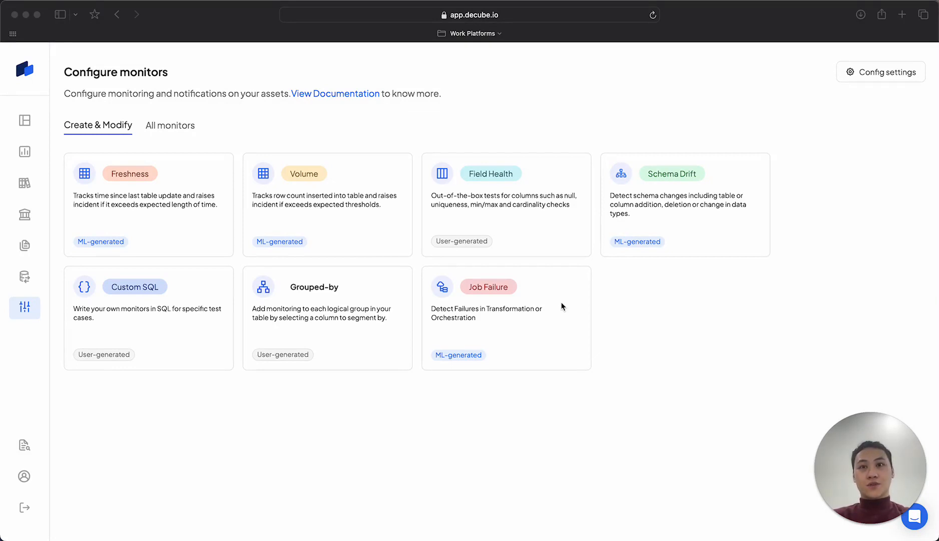
Open the account's Config Settings and examine the default email, Slack, Microsoft Teams and webhook alert channels
left_click(35, 477)
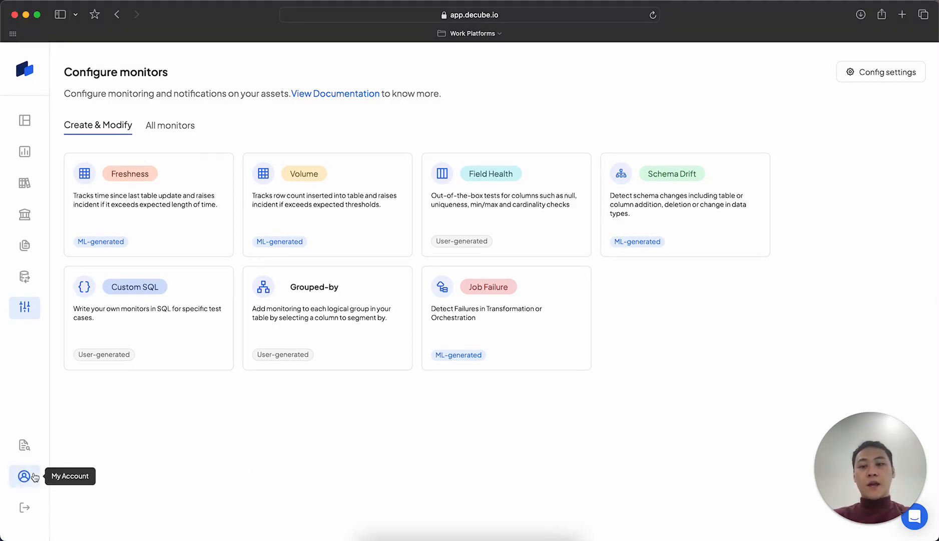
left_click(35, 477)
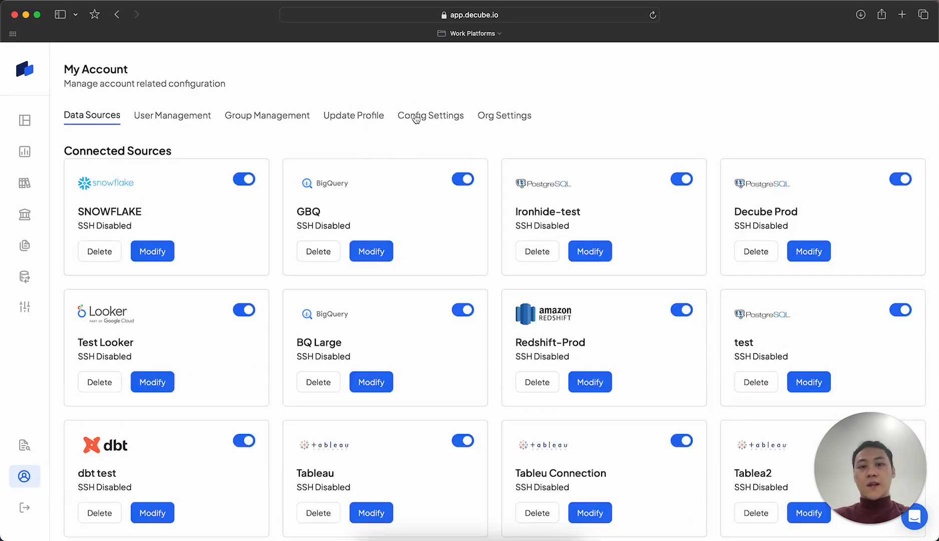
left_click(416, 117)
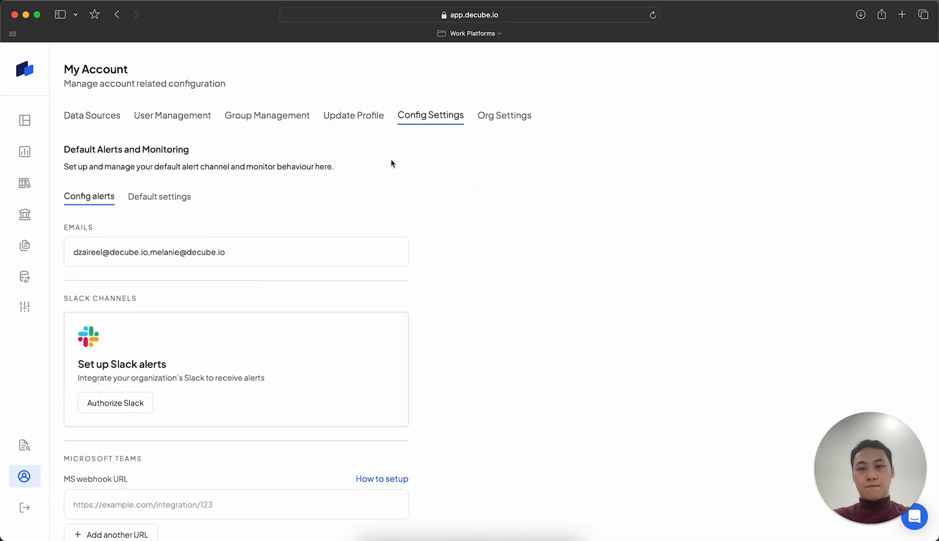
scroll(300, 231, "down", 5)
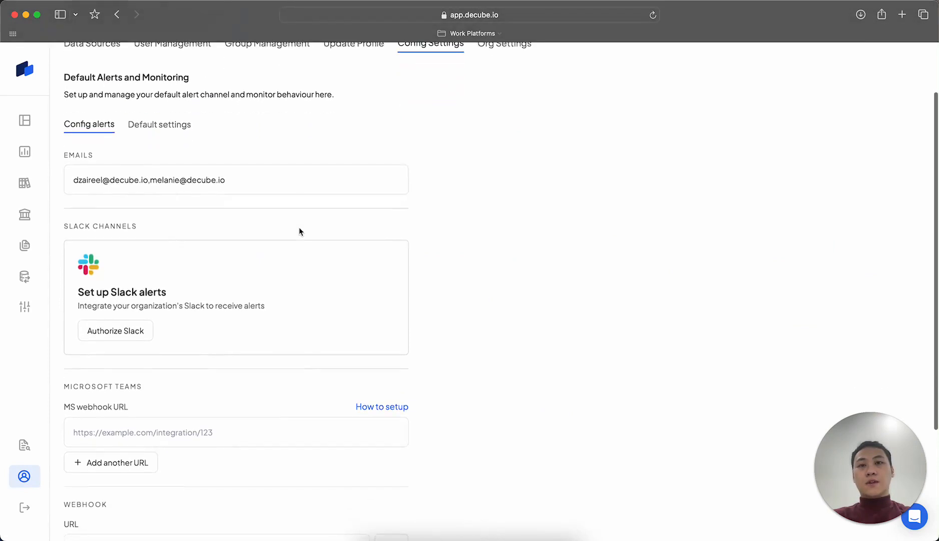
scroll(299, 231, "down", 2)
scroll(299, 227, "down", 1)
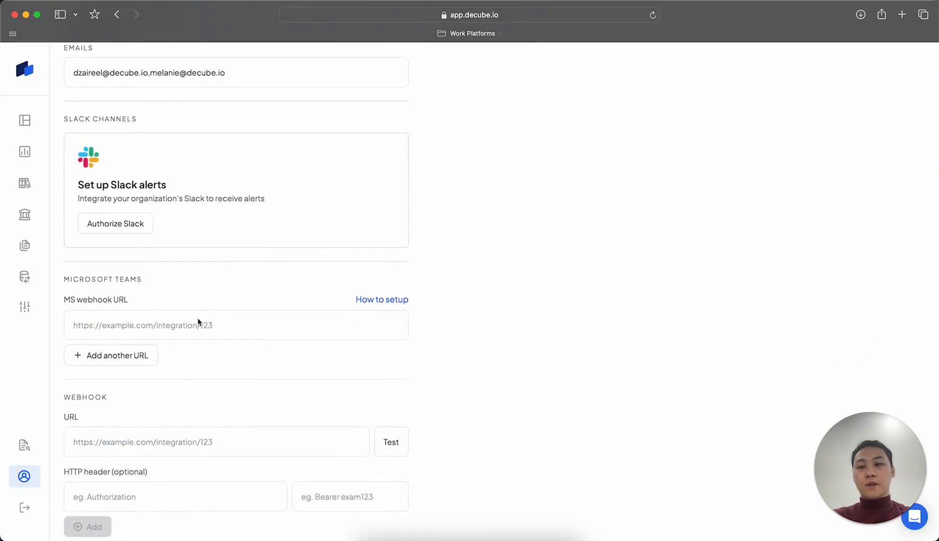
scroll(224, 235, "up", 4)
left_click(256, 175)
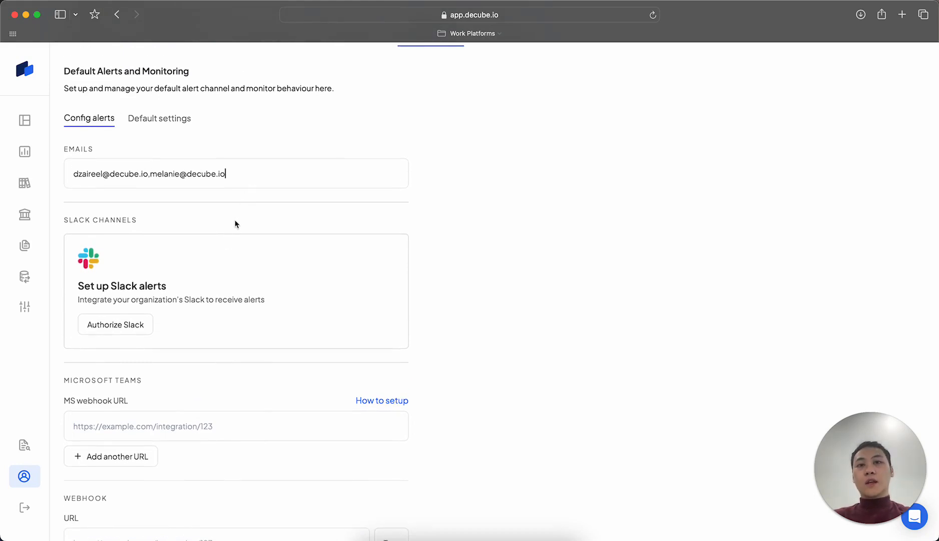
View the Slack authorization request, dismiss it without granting access, and examine the Microsoft Teams and webhook alert settings
left_click(126, 329)
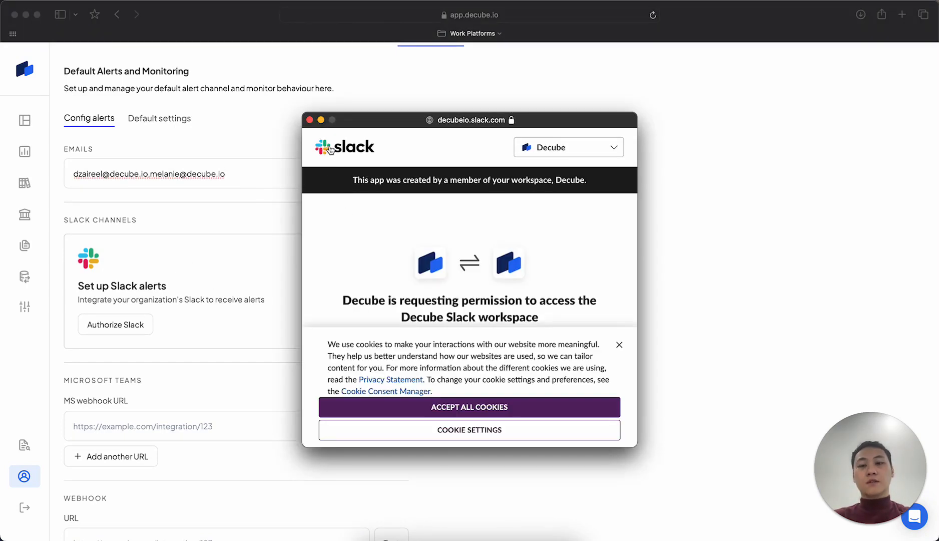
left_click(310, 120)
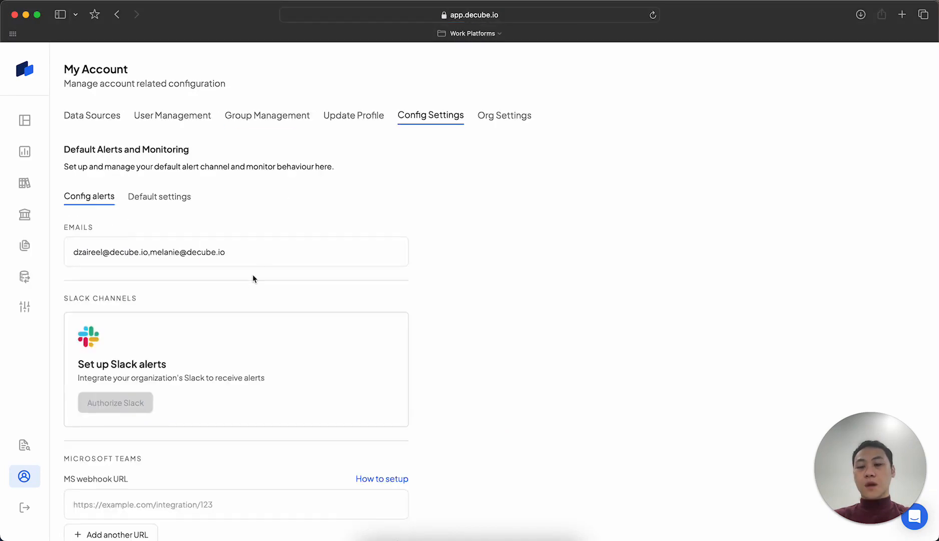
scroll(254, 277, "down", 5)
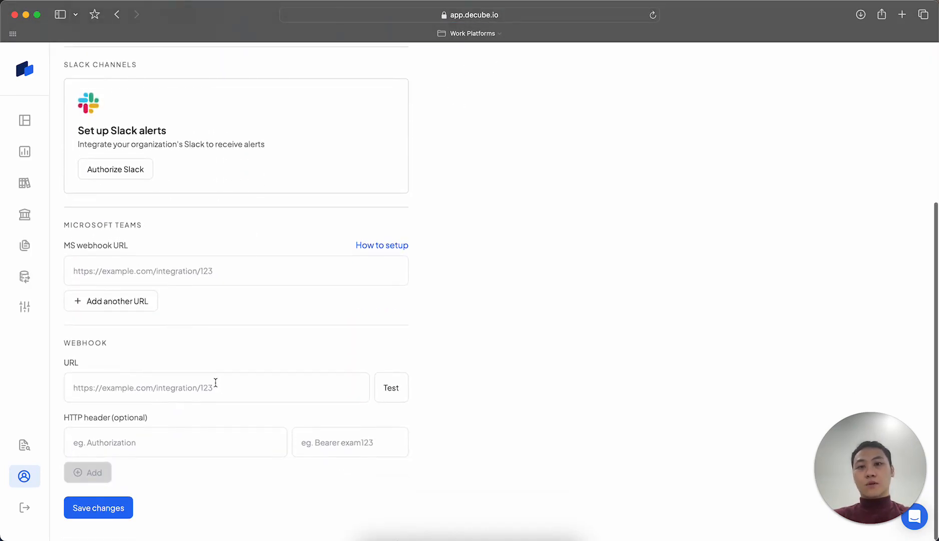
left_click(216, 383)
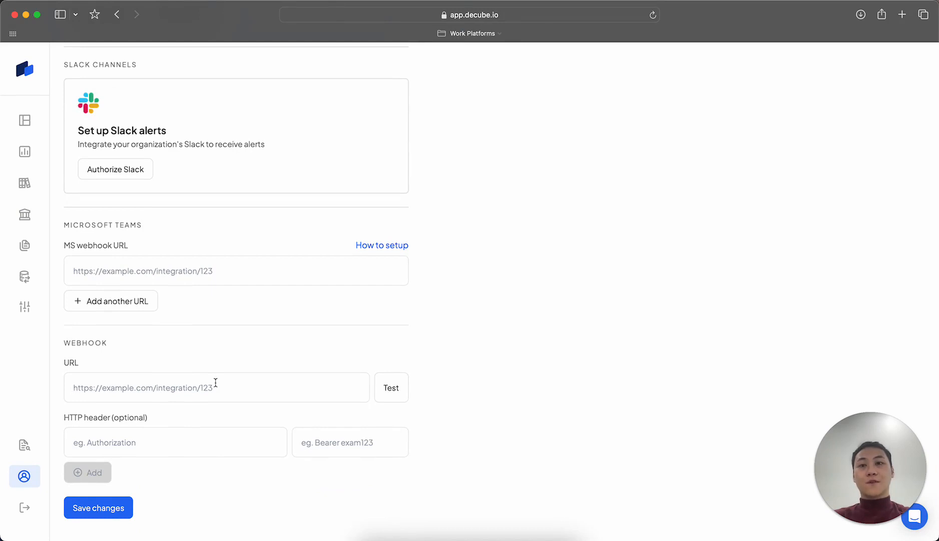
scroll(215, 382, "down", 1)
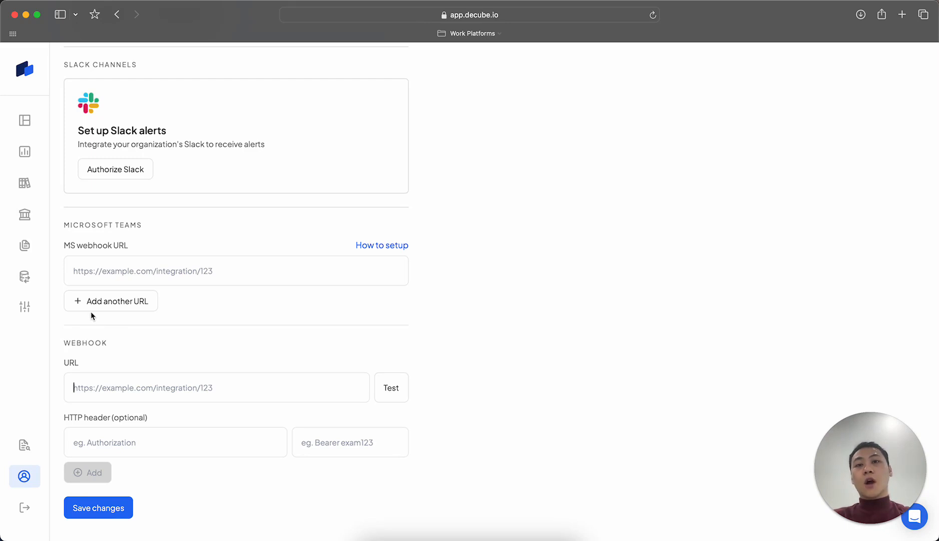
Open the existing Freshness monitor of the alembic_version table for modification from the list of all monitors
left_click(24, 306)
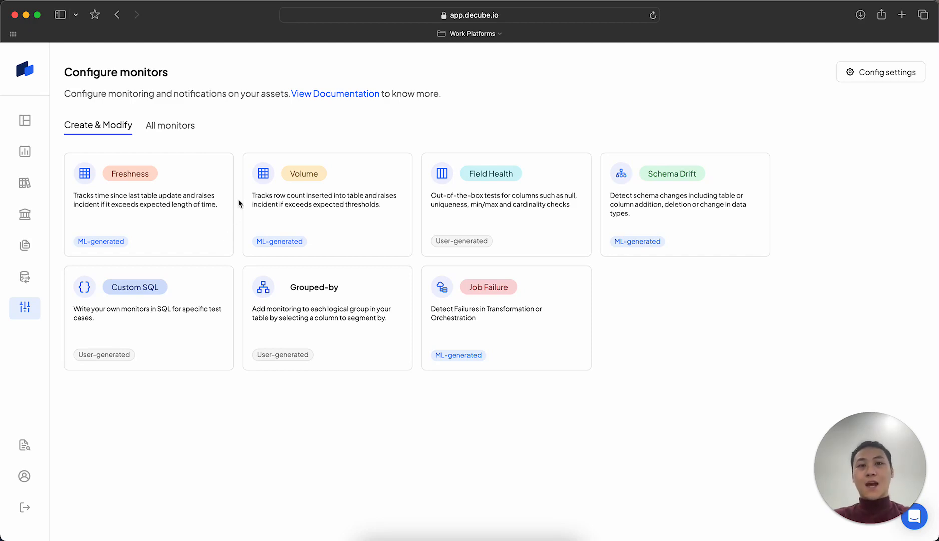
left_click(154, 131)
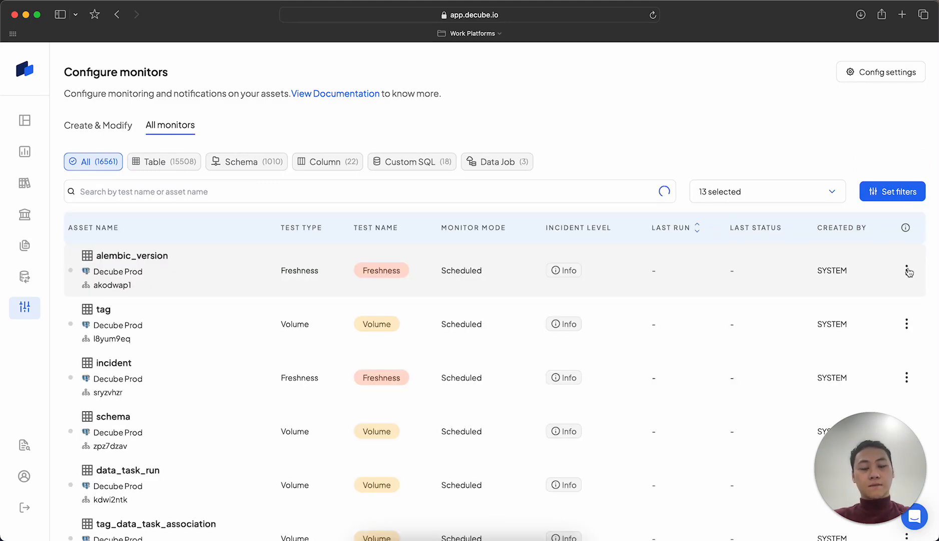
left_click(906, 270)
left_click(877, 293)
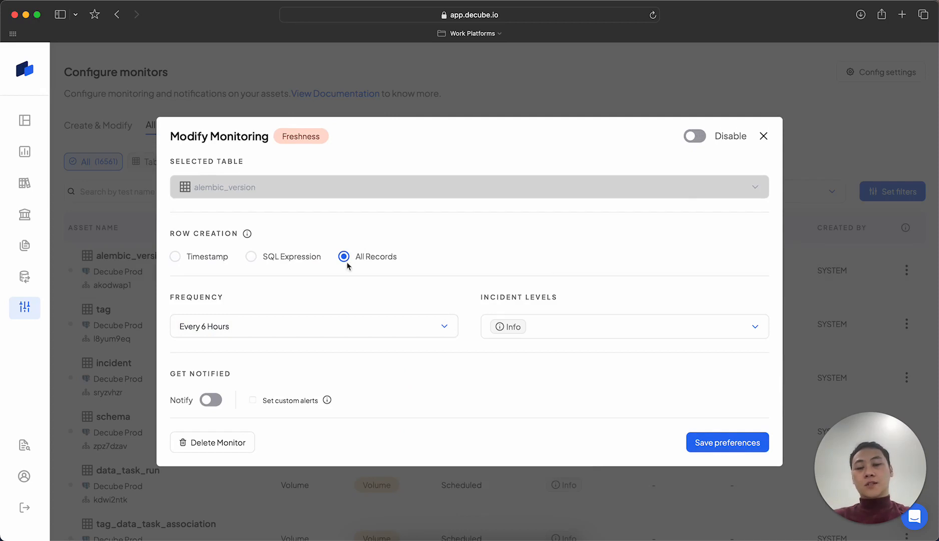
Turn on notifications and custom alerts for the Freshness monitor, and open the medium choices of the Slack alert entry
left_click(211, 399)
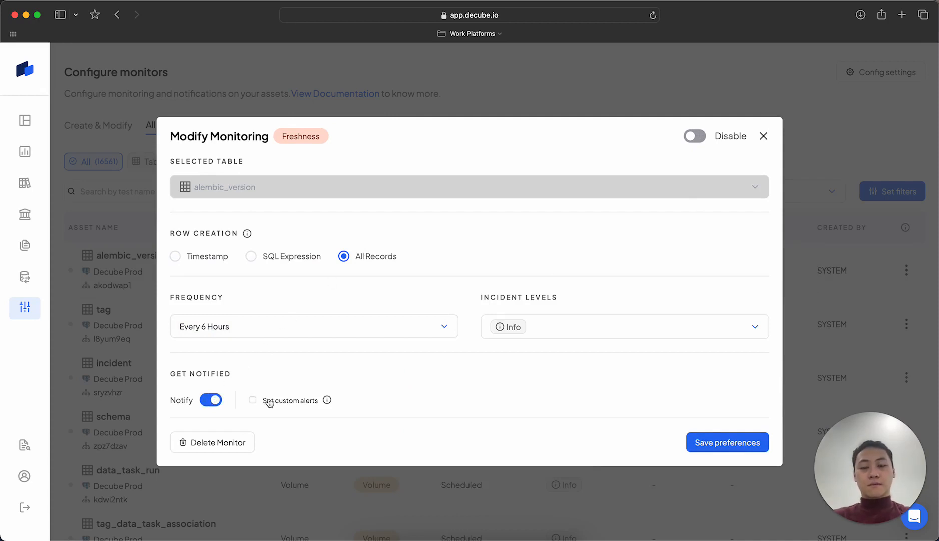
left_click(268, 400)
scroll(269, 400, "down", 2)
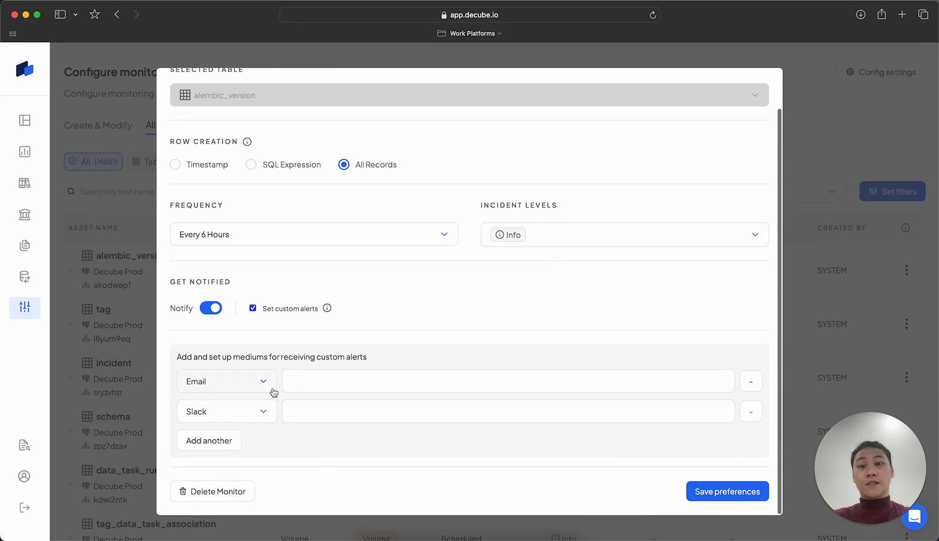
left_click(262, 409)
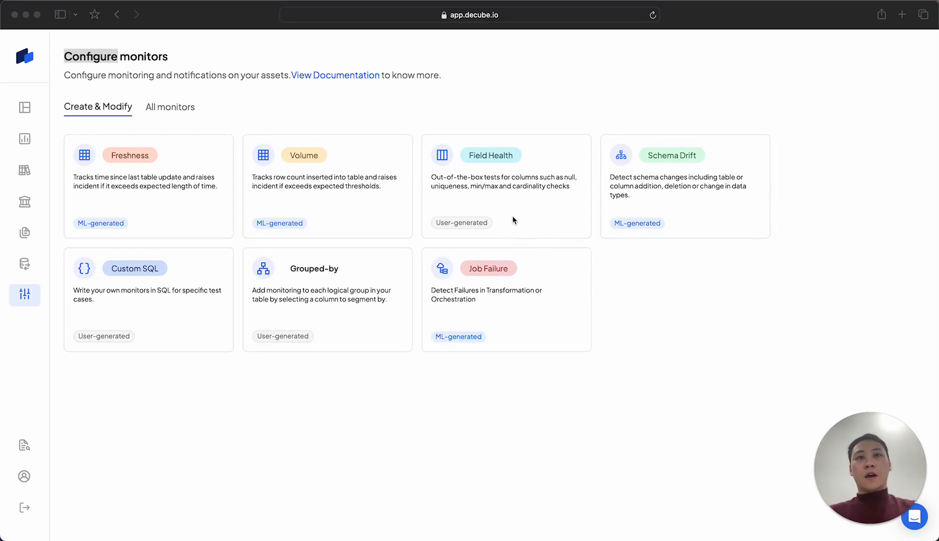
Start setting up a Field Health monitor with BQ-DEMO as the data source and user as the primary table
left_click(511, 187)
left_click(512, 187)
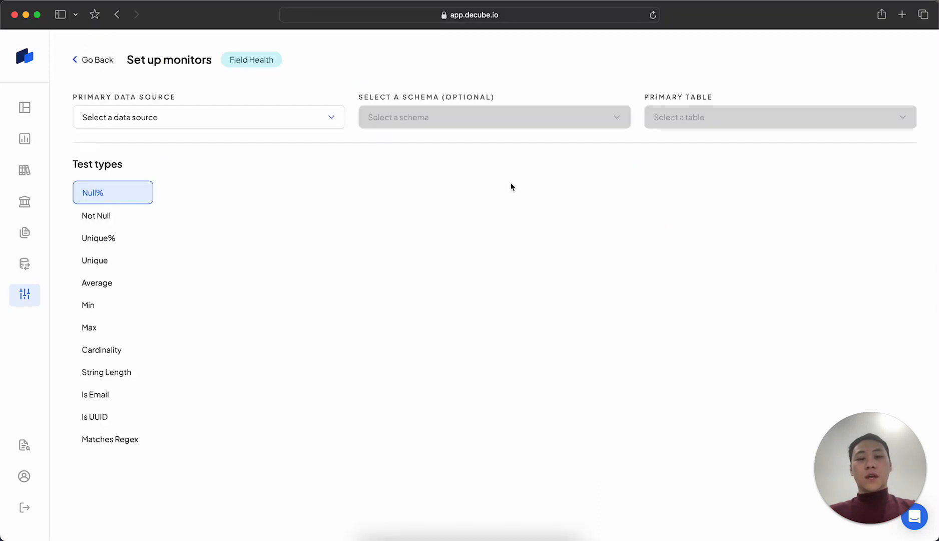
left_click(304, 129)
left_click(284, 152)
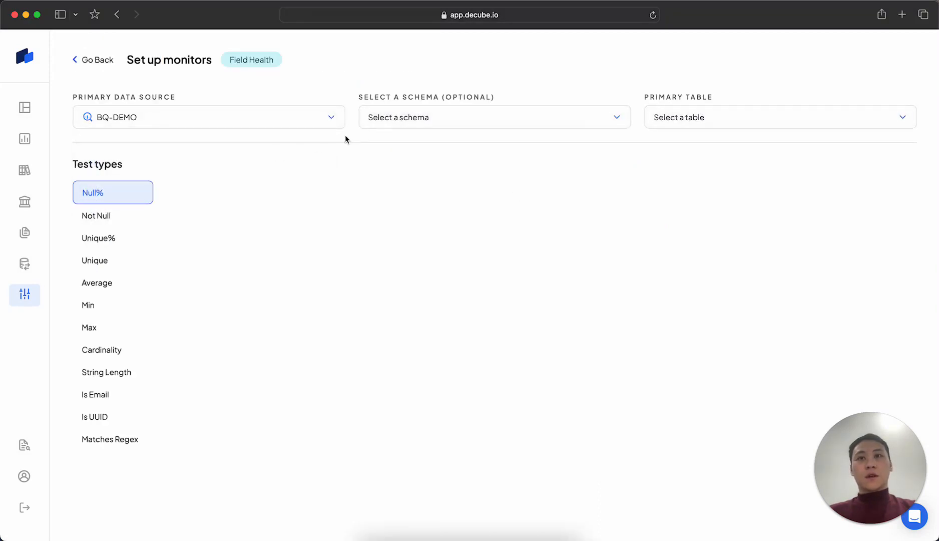
left_click(713, 119)
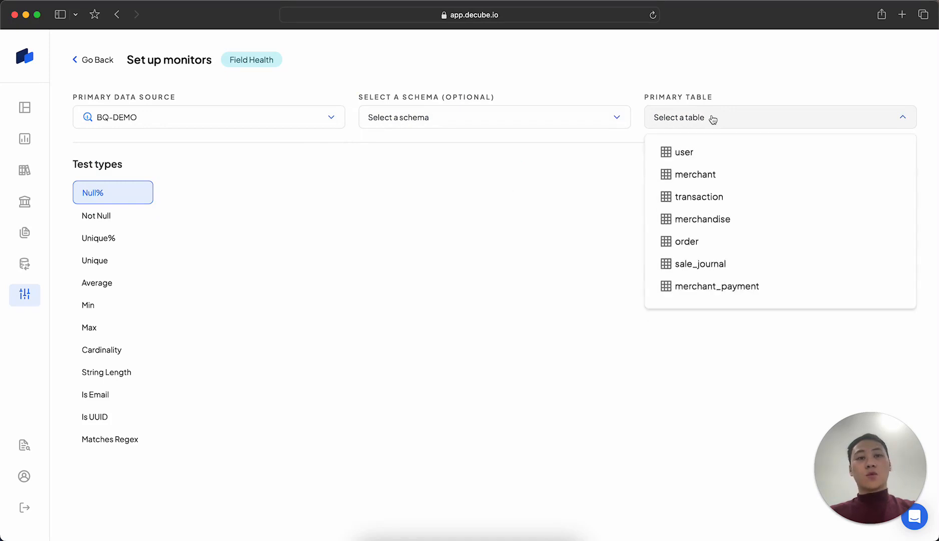
left_click(700, 158)
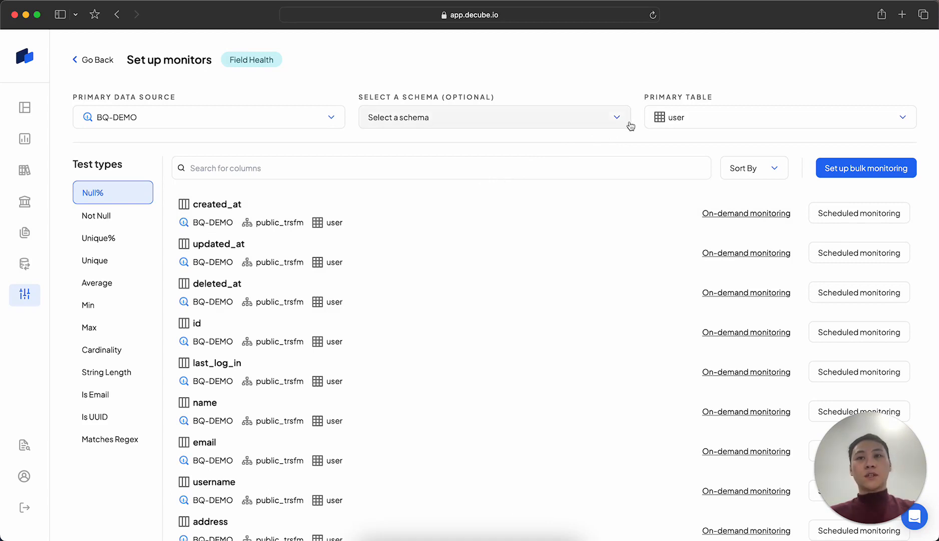
Set up bulk Null% monitoring for the updated_at and deleted_at columns, and enable auto threshold
left_click(831, 172)
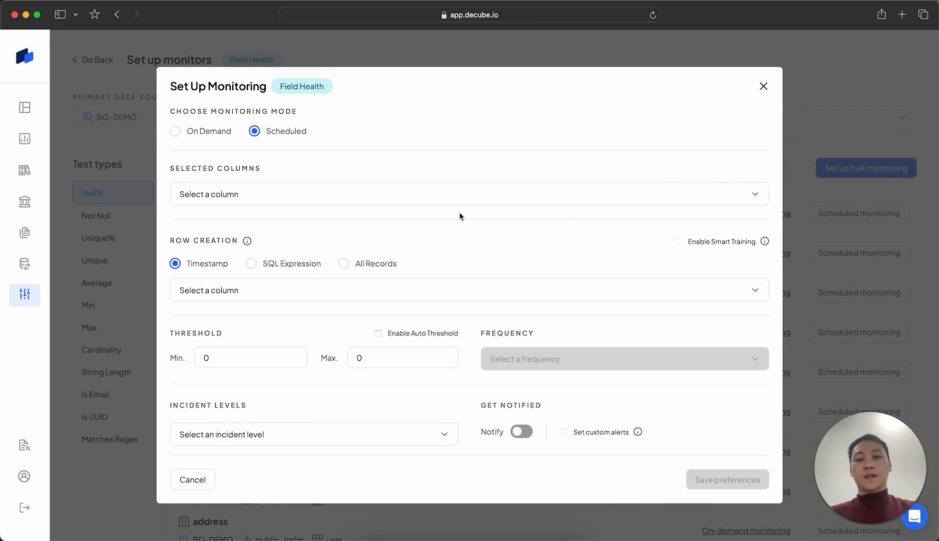
left_click(405, 192)
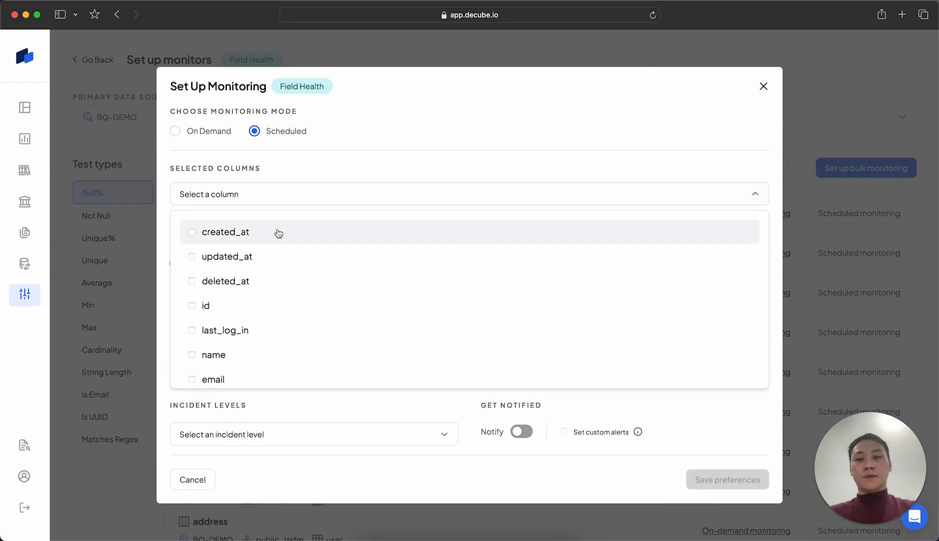
left_click(245, 264)
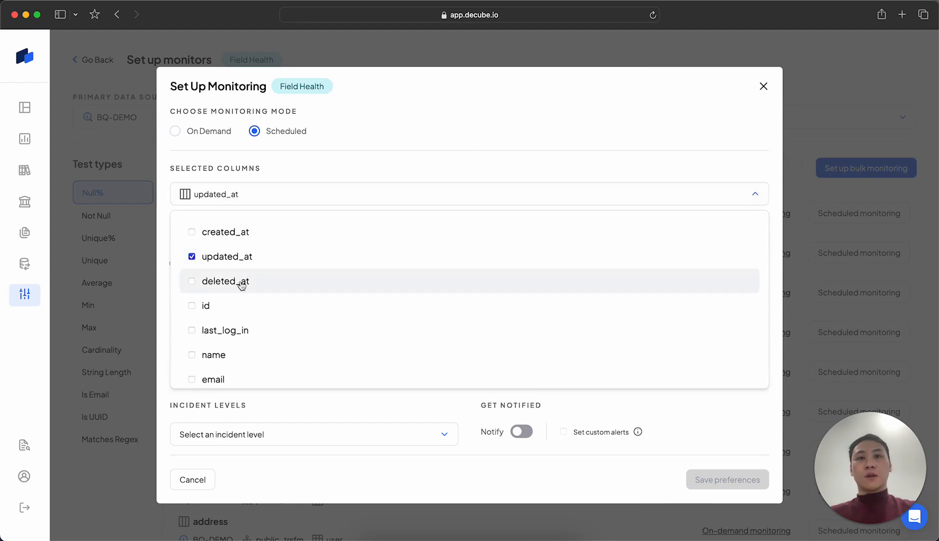
left_click(242, 283)
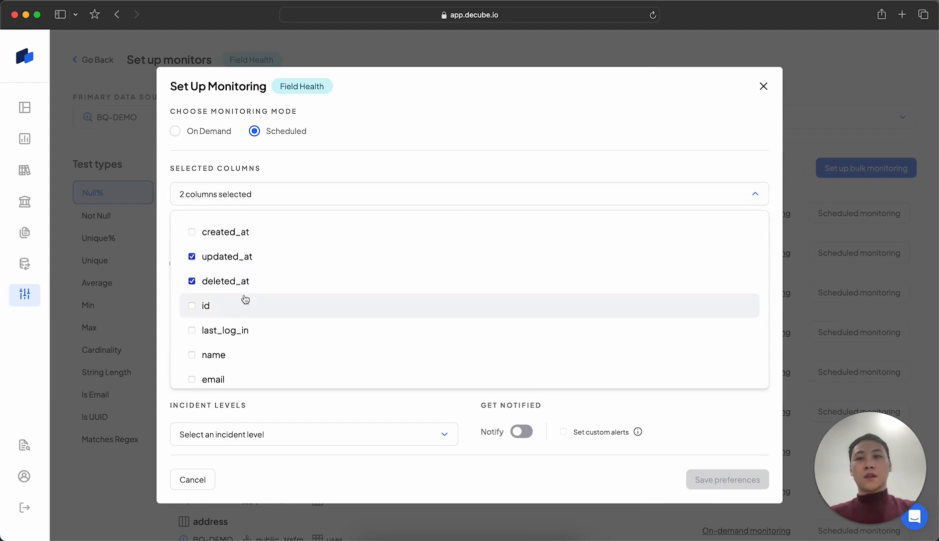
left_click(338, 417)
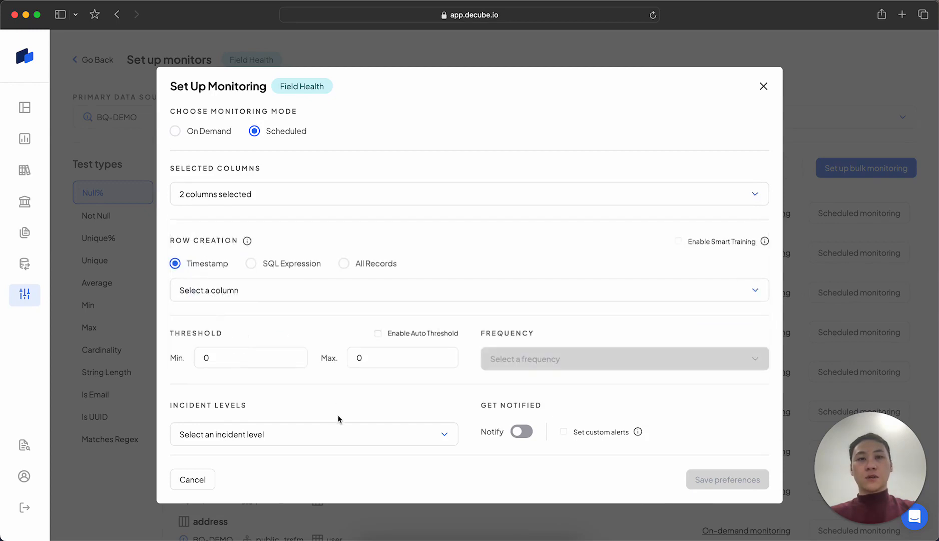
left_click(396, 338)
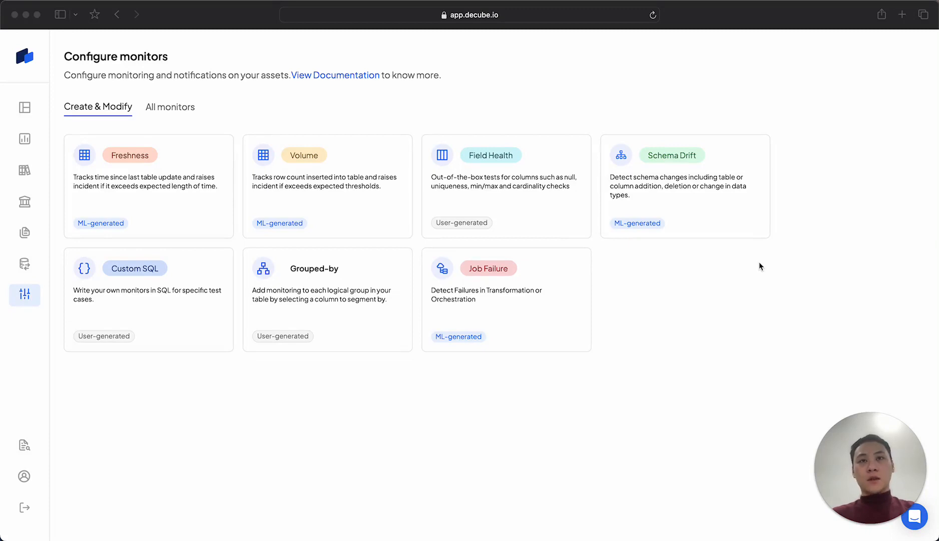
Start setting up a Schema Drift monitor with BQ-DEMO as the primary data source
left_click(743, 187)
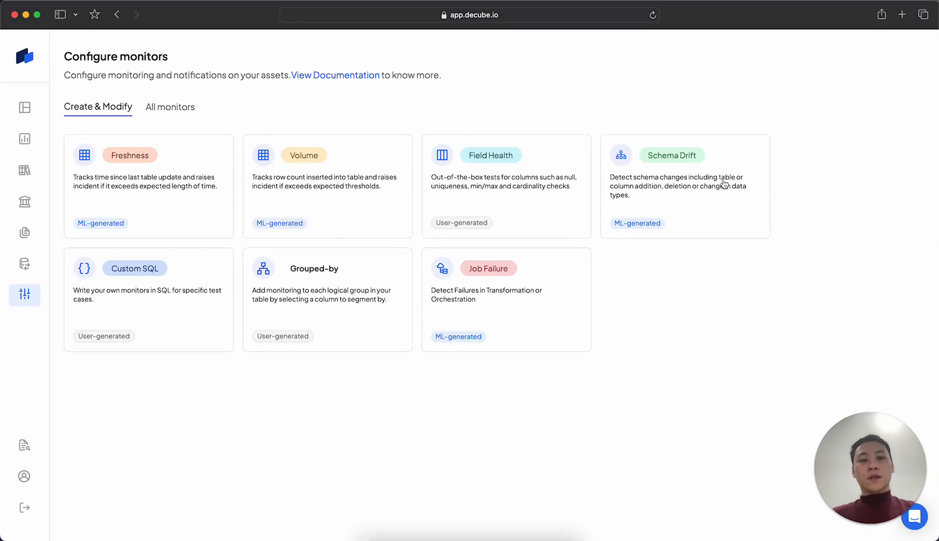
left_click(724, 184)
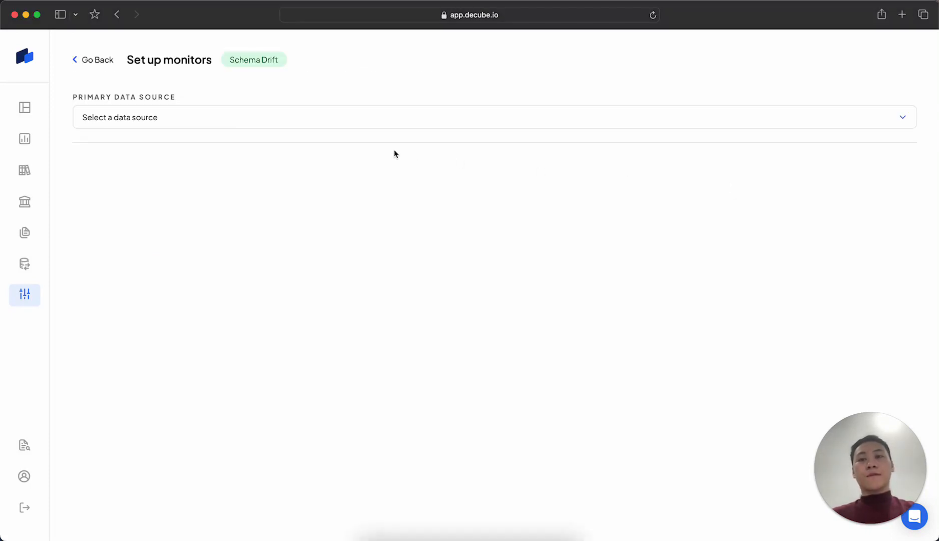
left_click(343, 127)
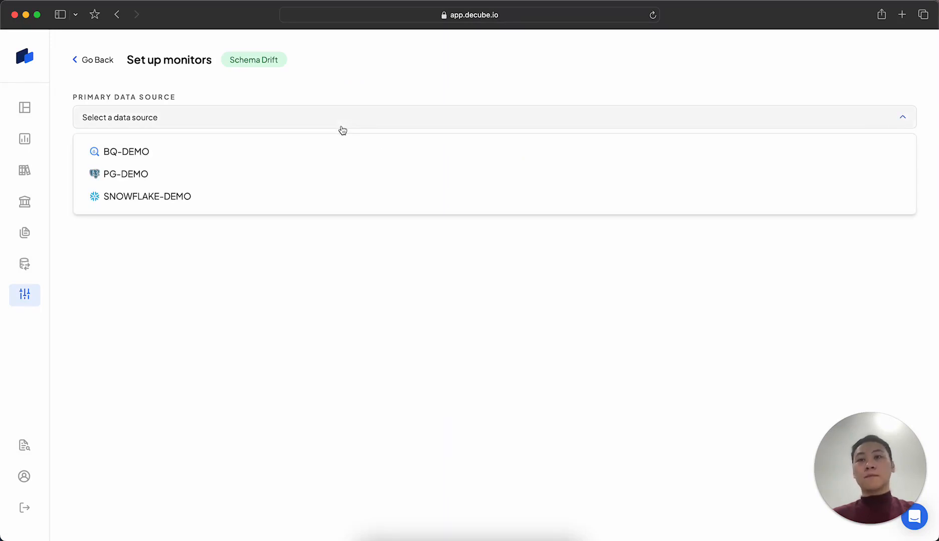
left_click(333, 151)
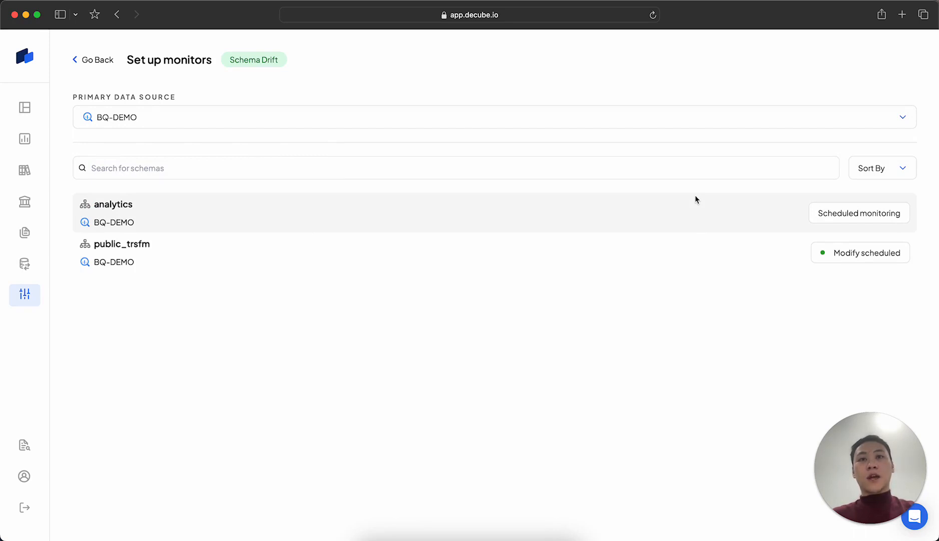
Open the scheduled Schema Drift monitor of the public_trsfm schema and review the incident level choices for deleted tables
left_click(840, 252)
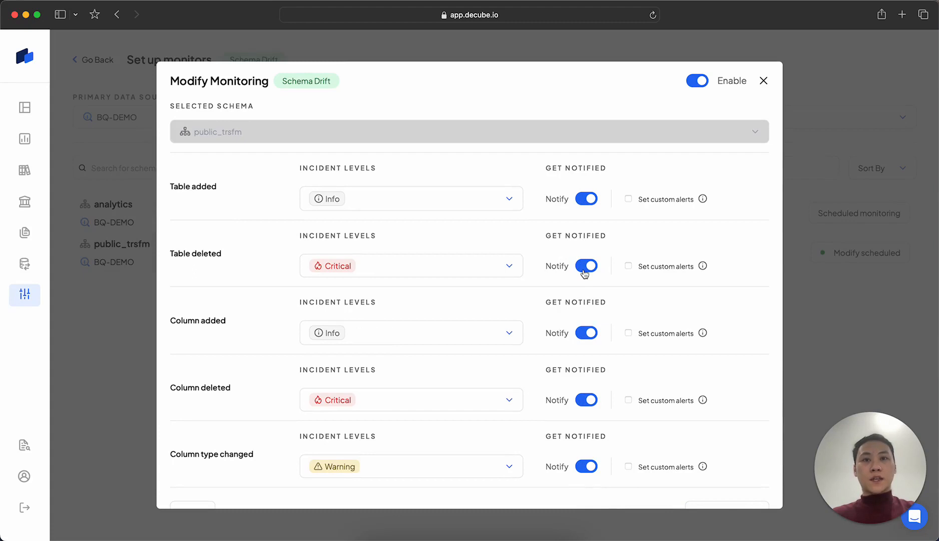
left_click(389, 267)
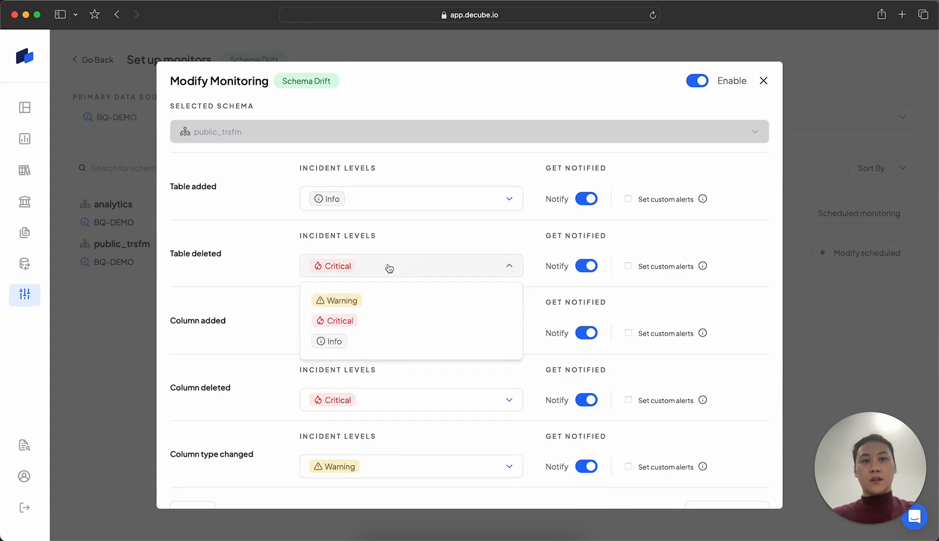
left_click(389, 267)
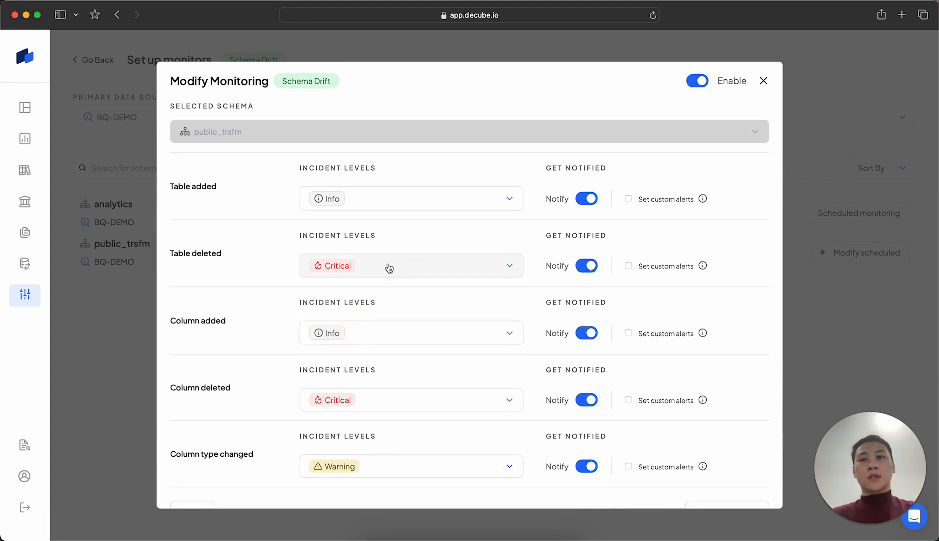